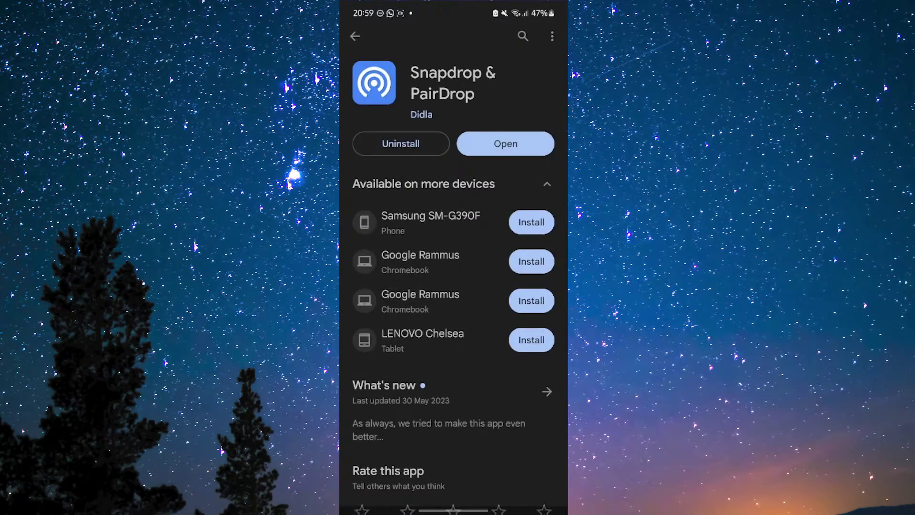
Launch the installed Snapdrop & PairDrop app from its Google Play Store page.
{"action": "left_click", "coordinate": [506, 144]}
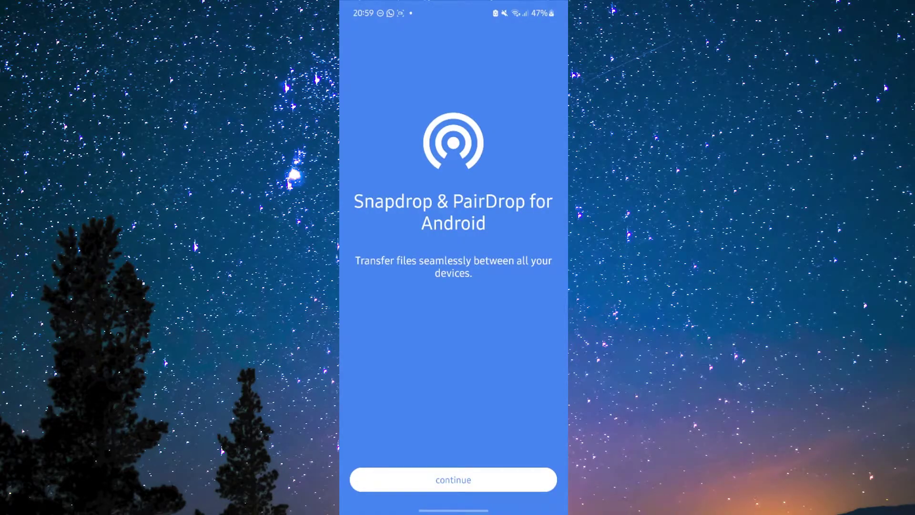
{"action": "left_click", "coordinate": [453, 480]}
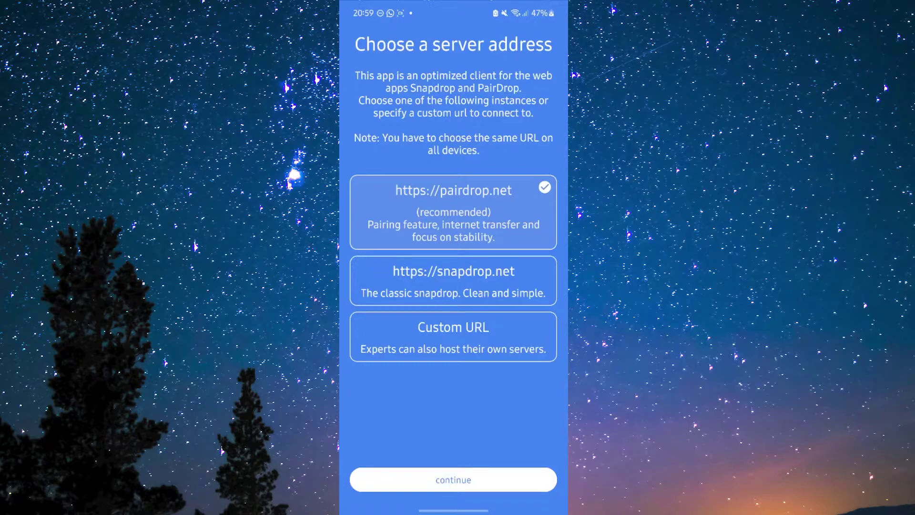
{"action": "left_click", "coordinate": [453, 280]}
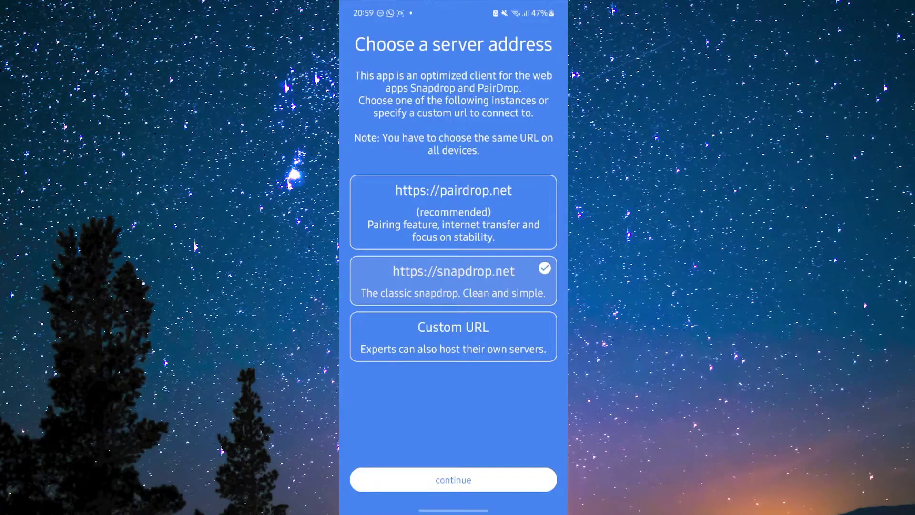
{"action": "left_click", "coordinate": [453, 480]}
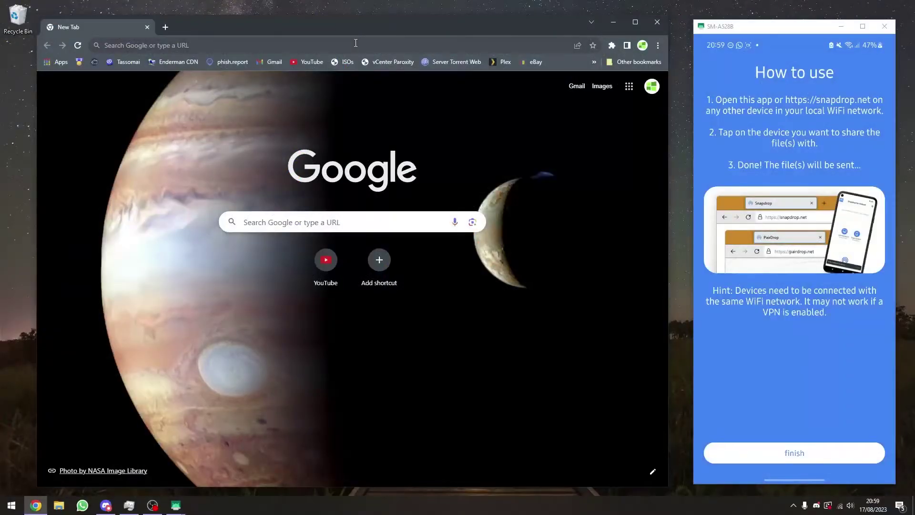
Load snapdrop.net in Chrome on the PC.
{"action": "type", "text": "sn"}
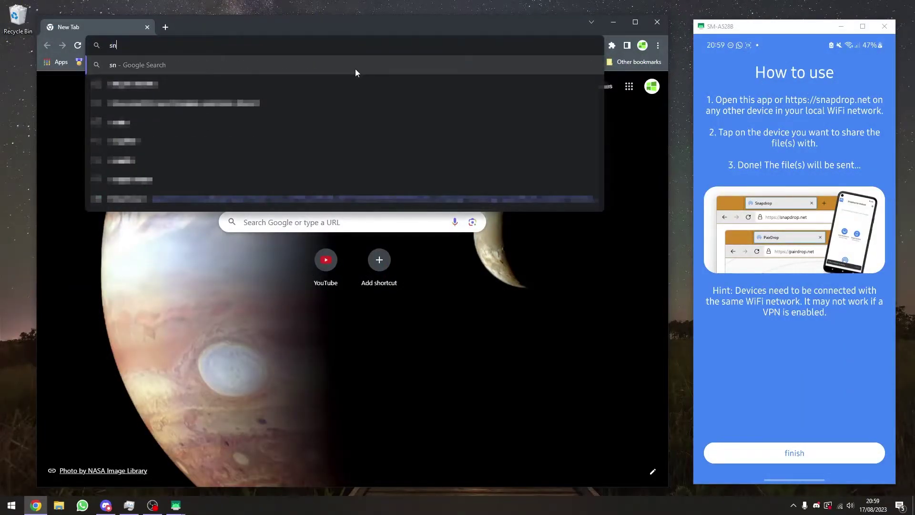
{"action": "type", "text": "apdrop.net"}
{"action": "key", "text": "Return"}
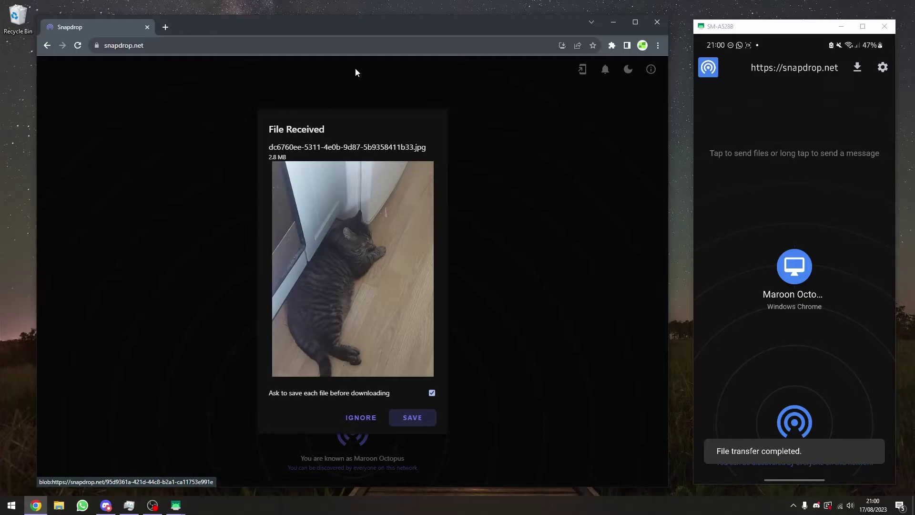
Save the received cat photo from the File Received dialog.
{"action": "left_click", "coordinate": [412, 421]}
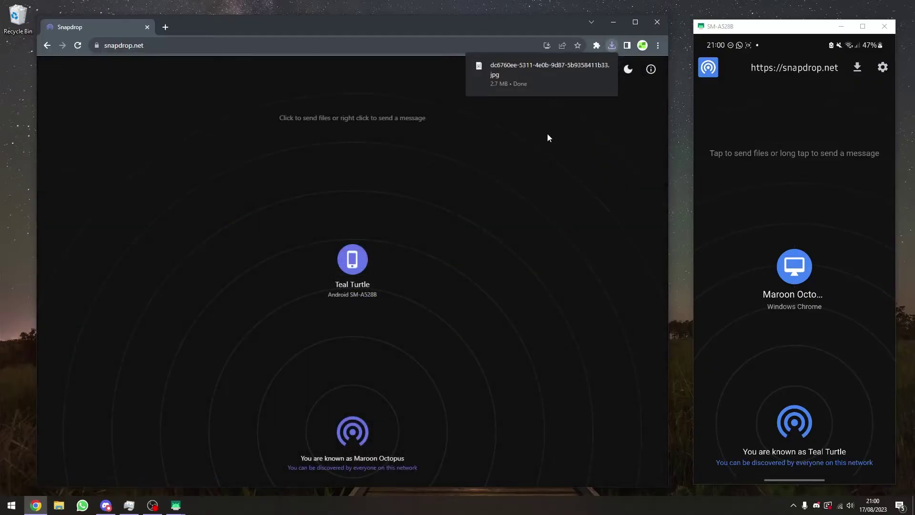
View the downloaded cat photo maximized in Paint, zoomed out to 12.5%, then close Paint.
{"action": "left_click", "coordinate": [517, 67]}
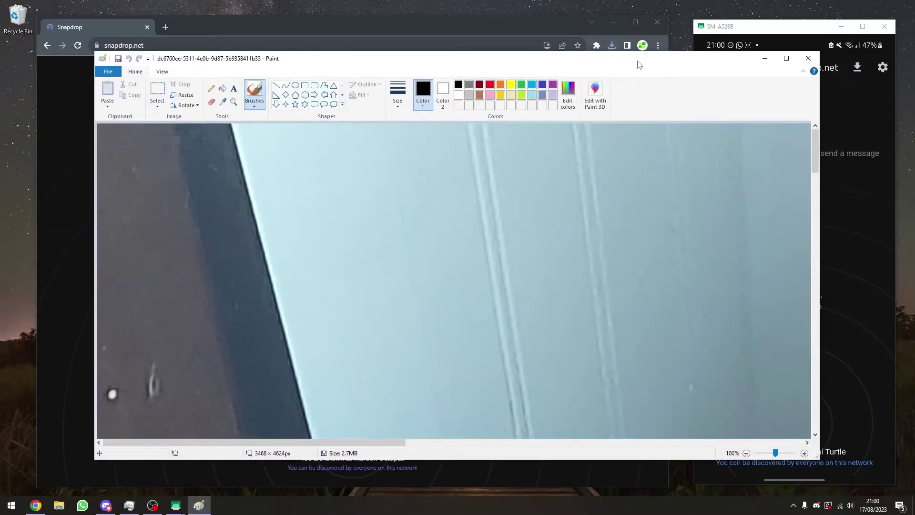
{"action": "left_click", "coordinate": [786, 58]}
{"action": "scroll", "coordinate": [144, 258], "scroll_direction": "down", "scroll_amount": 3}
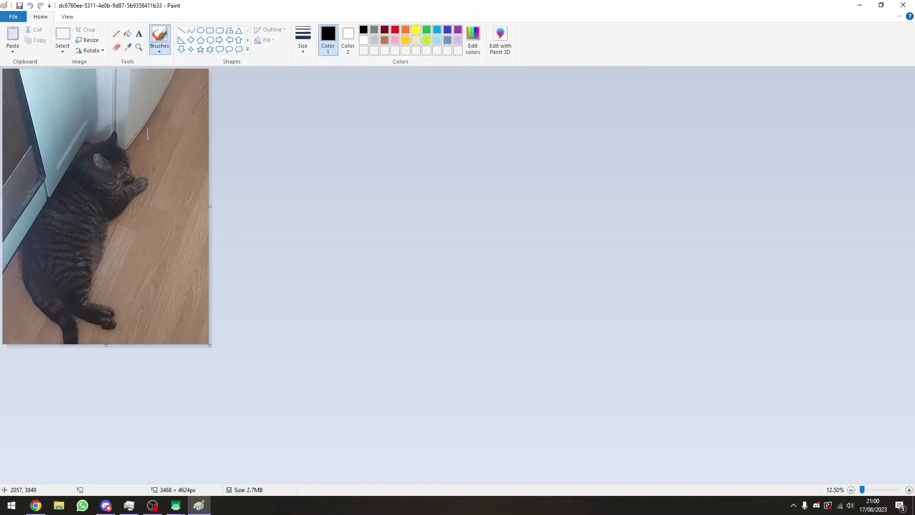
{"action": "key", "text": "alt+F4"}
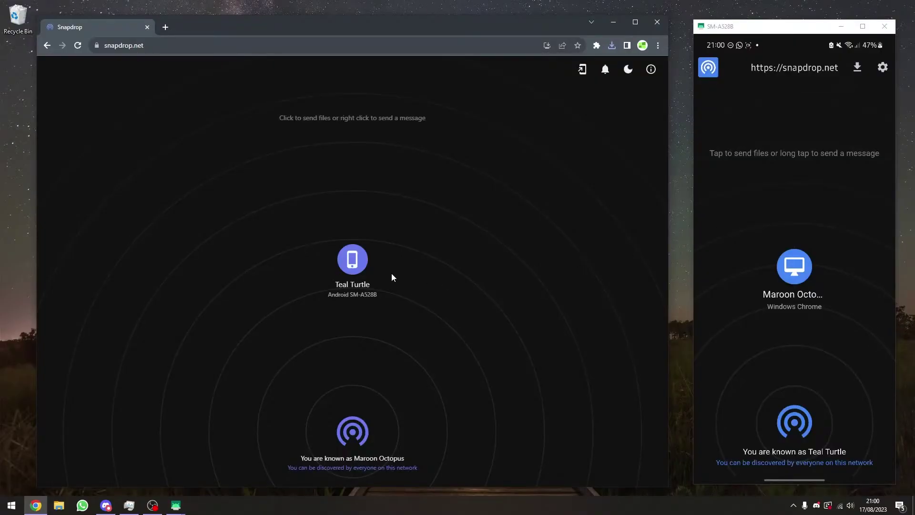
Send the wallpaper image from the PC's Pictures folder to Teal Turtle.
{"action": "left_click", "coordinate": [351, 260]}
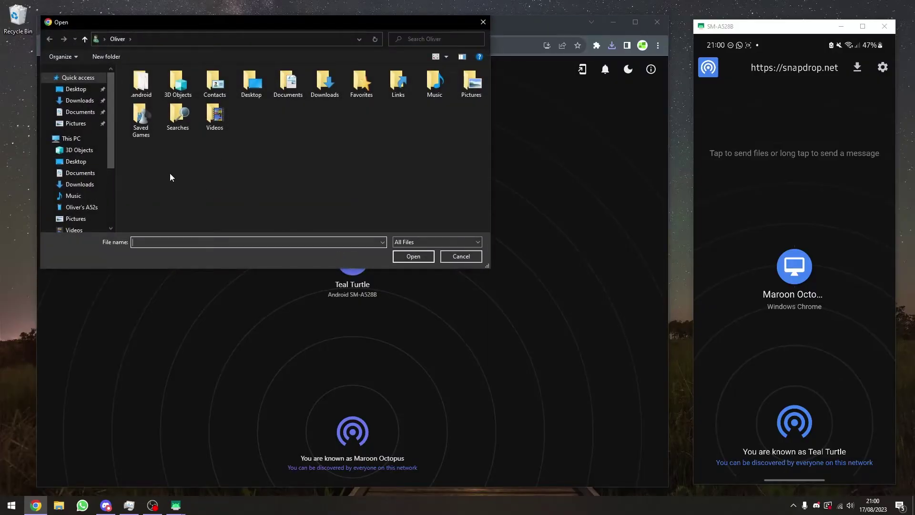
{"action": "scroll", "coordinate": [87, 183], "scroll_direction": "down", "scroll_amount": 1}
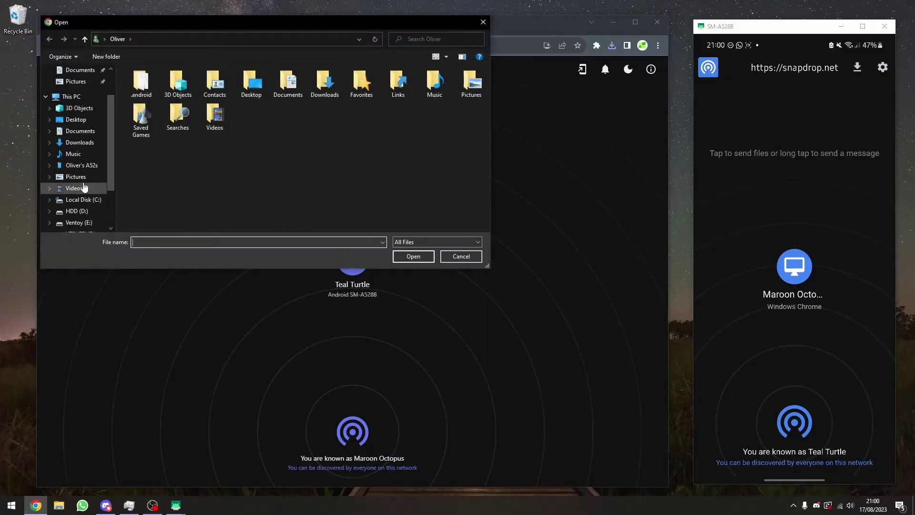
{"action": "left_click", "coordinate": [76, 176]}
{"action": "left_click", "coordinate": [155, 95]}
{"action": "left_click", "coordinate": [413, 256]}
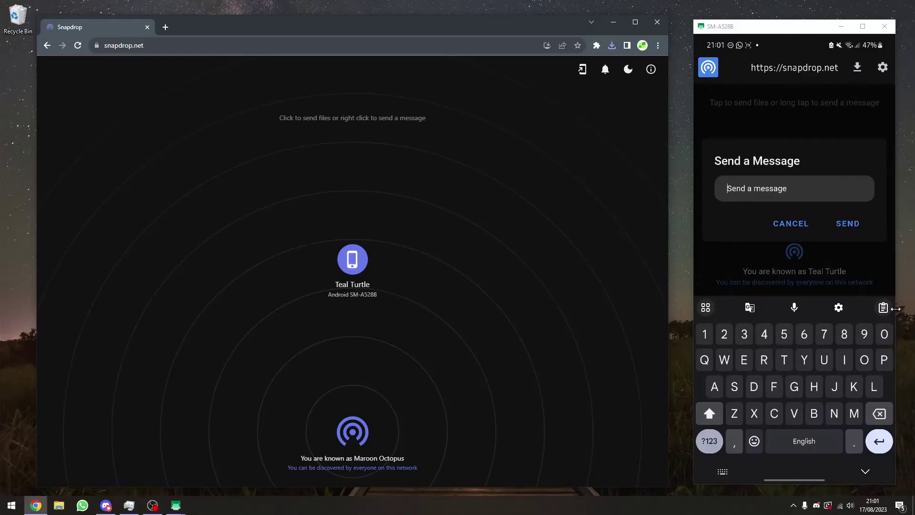
Type a hello message introducing yourself by name, fixing a typo, and send it to the PC.
{"action": "type", "text": "Helo"}
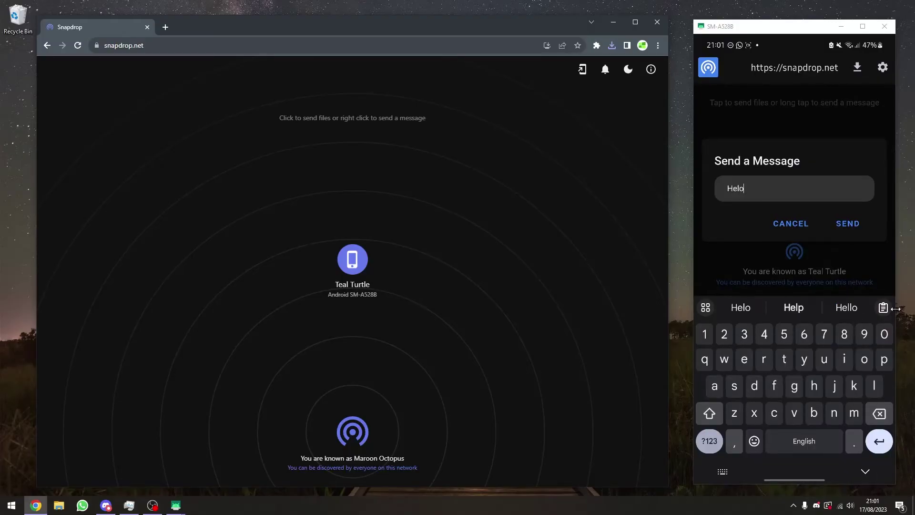
{"action": "key", "text": "BackSpace"}
{"action": "type", "text": "lo, my name is Oliver"}
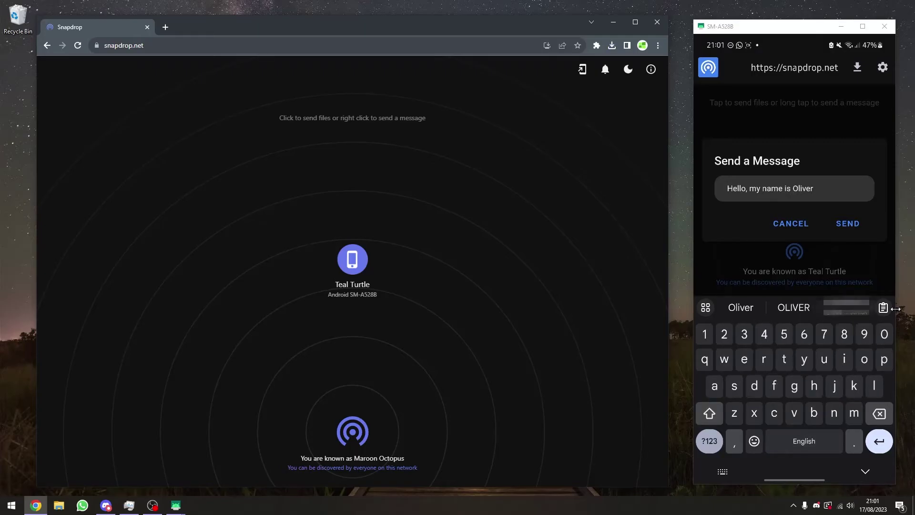
{"action": "key", "text": "Return"}
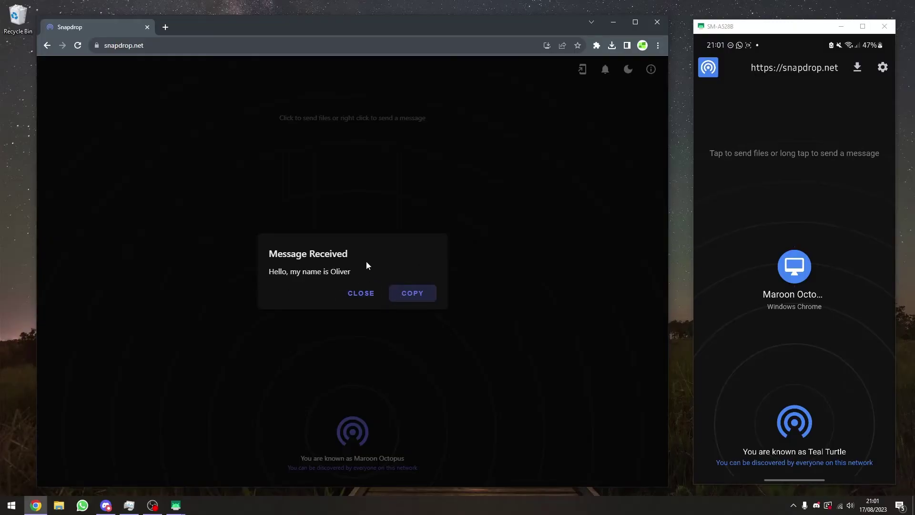
Close the received greeting, send a reply greeting from the PC to Teal Turtle, and dismiss it on the phone.
{"action": "left_click", "coordinate": [358, 293]}
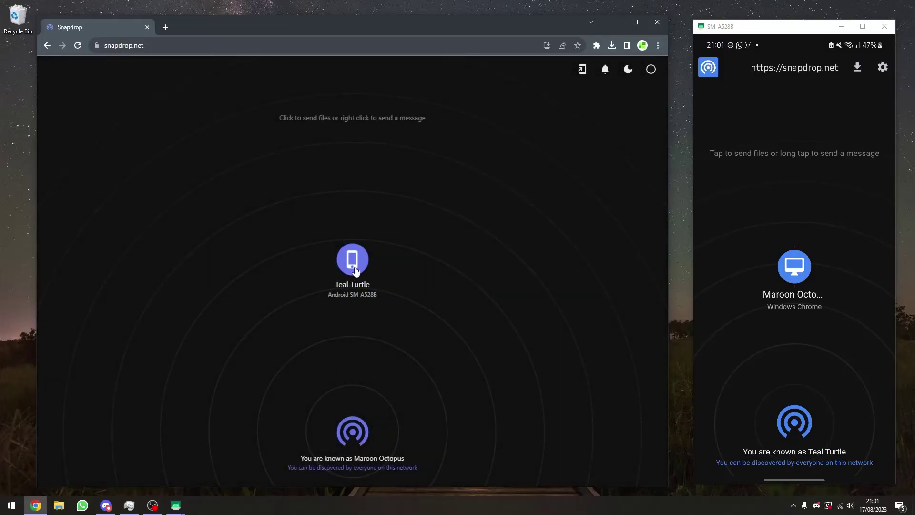
{"action": "right_click", "coordinate": [356, 264]}
{"action": "left_click", "coordinate": [353, 293]}
{"action": "right_click", "coordinate": [356, 282]}
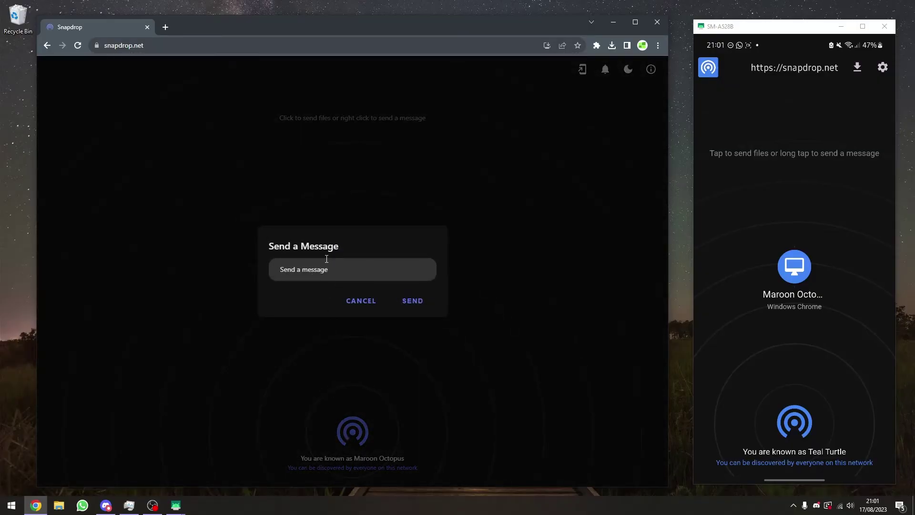
{"action": "type", "text": "Hello there Oliver, I am Oliver aswell"}
{"action": "left_click", "coordinate": [407, 307]}
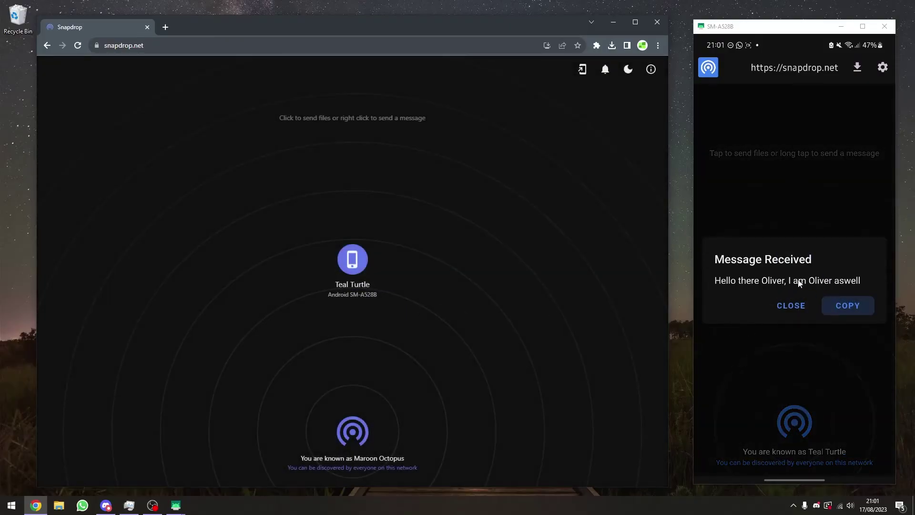
{"action": "left_click", "coordinate": [787, 308]}
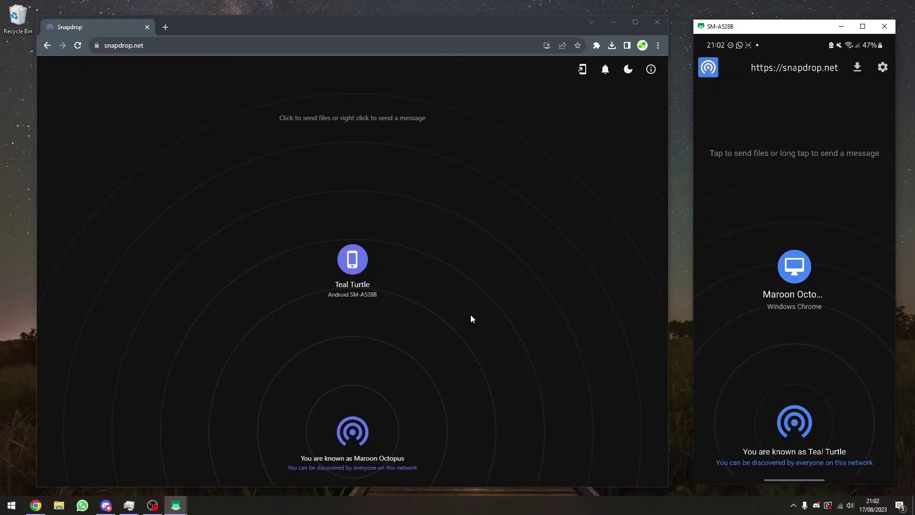
Reopen the cat photo in Paint from Chrome's downloads, zoom in and out, then close Paint.
{"action": "left_click", "coordinate": [612, 45]}
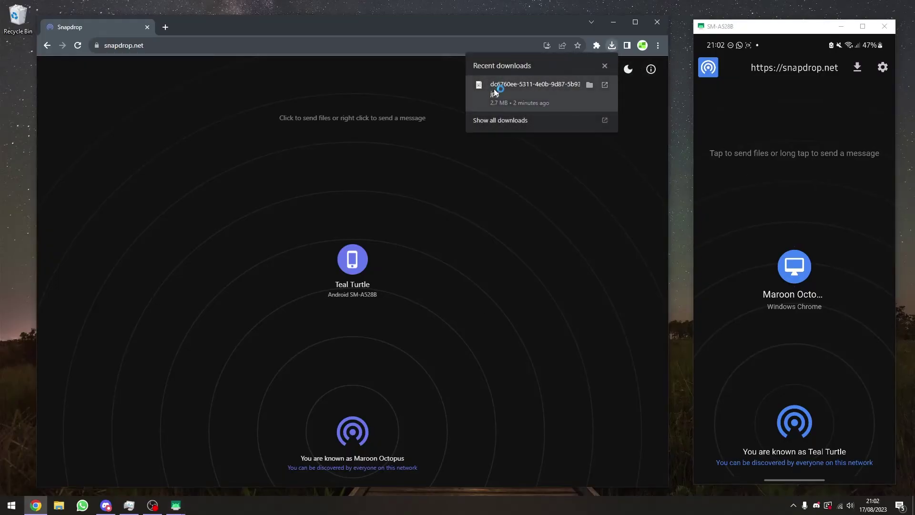
{"action": "left_click", "coordinate": [494, 88]}
{"action": "scroll", "coordinate": [434, 286], "scroll_direction": "up", "scroll_amount": 1}
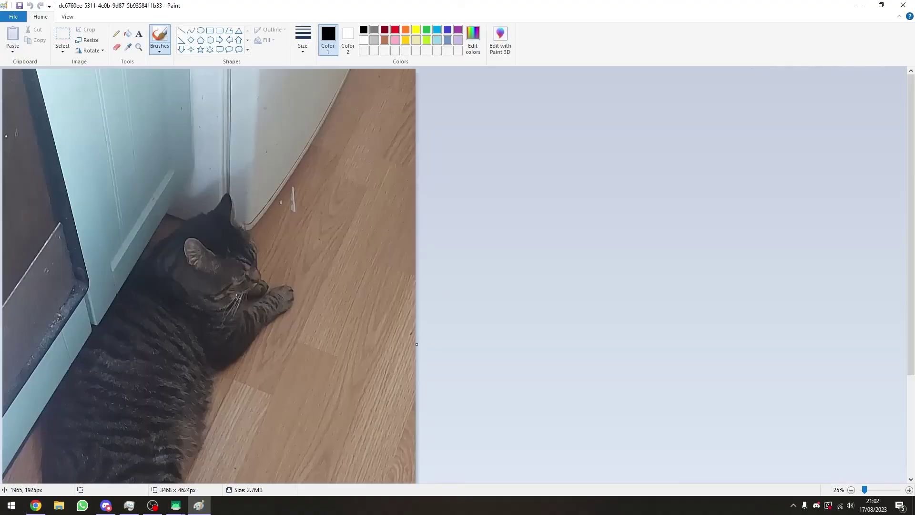
{"action": "scroll", "coordinate": [266, 185], "scroll_direction": "down", "scroll_amount": 3}
{"action": "scroll", "coordinate": [266, 185], "scroll_direction": "up", "scroll_amount": 3}
{"action": "scroll", "coordinate": [138, 252], "scroll_direction": "down", "scroll_amount": 1}
{"action": "left_click", "coordinate": [903, 5]}
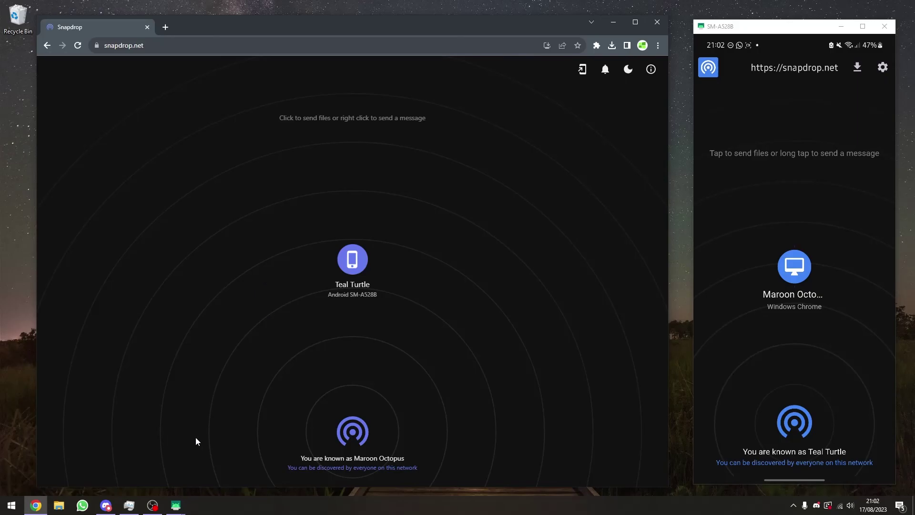
{"action": "left_click", "coordinate": [152, 506]}
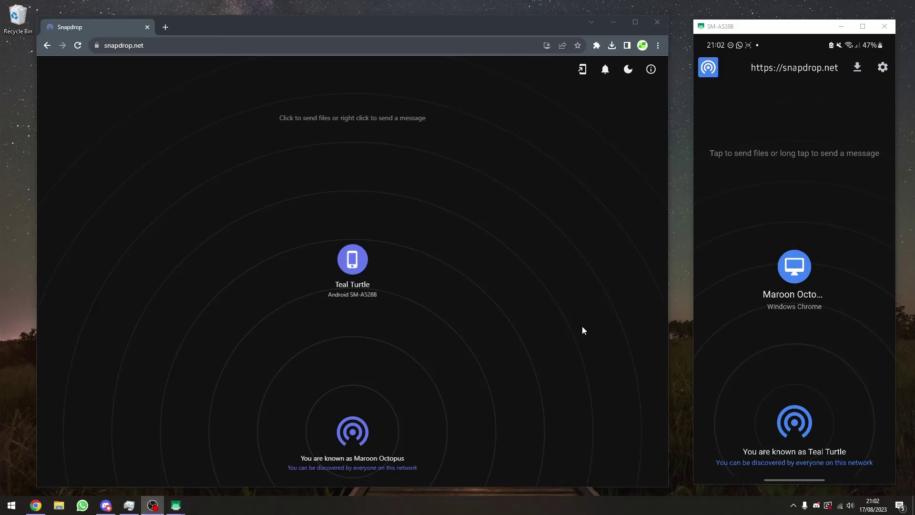